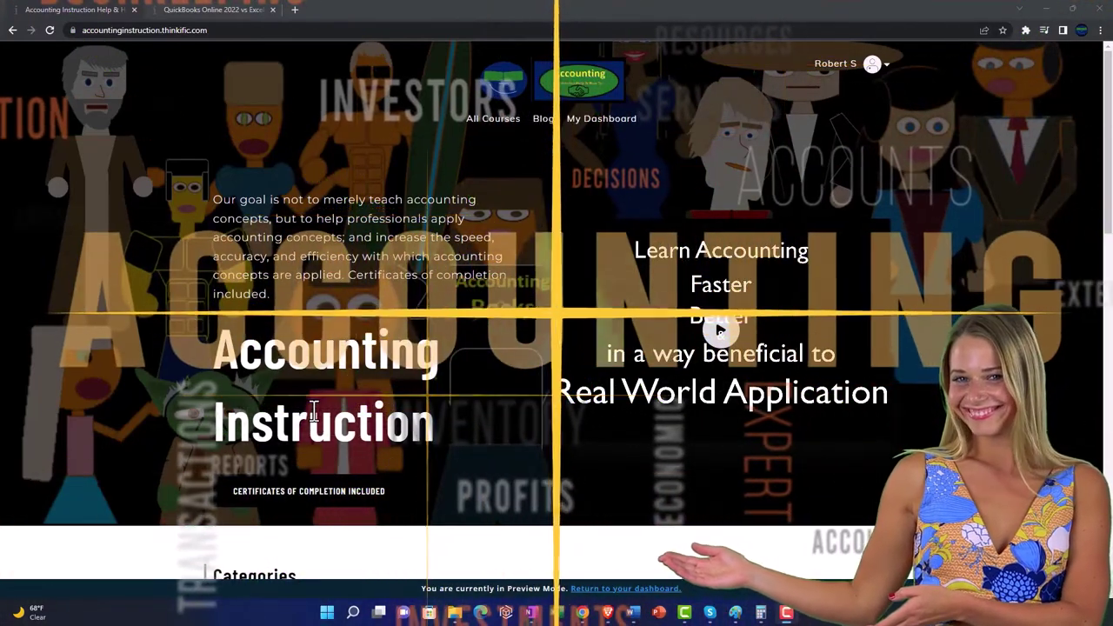
# Browse the accounting course categories, then view the QuickBooks Online 2022 course and its OneNote - Getting Started 2022 section.
pyautogui.scroll(-7, 153, 475)
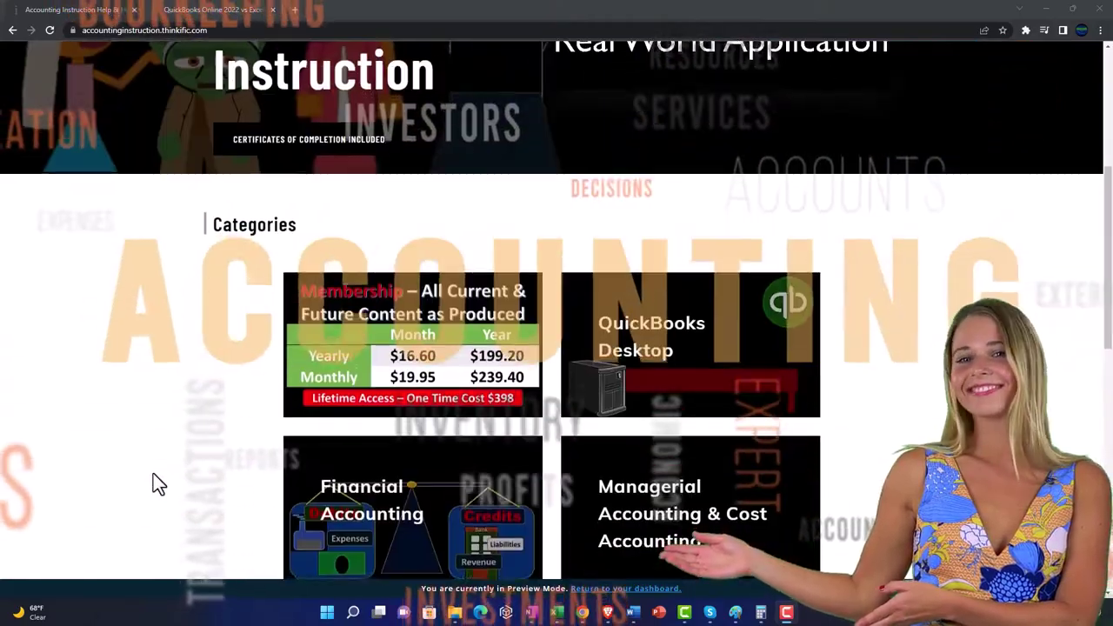
pyautogui.scroll(-5, 153, 475)
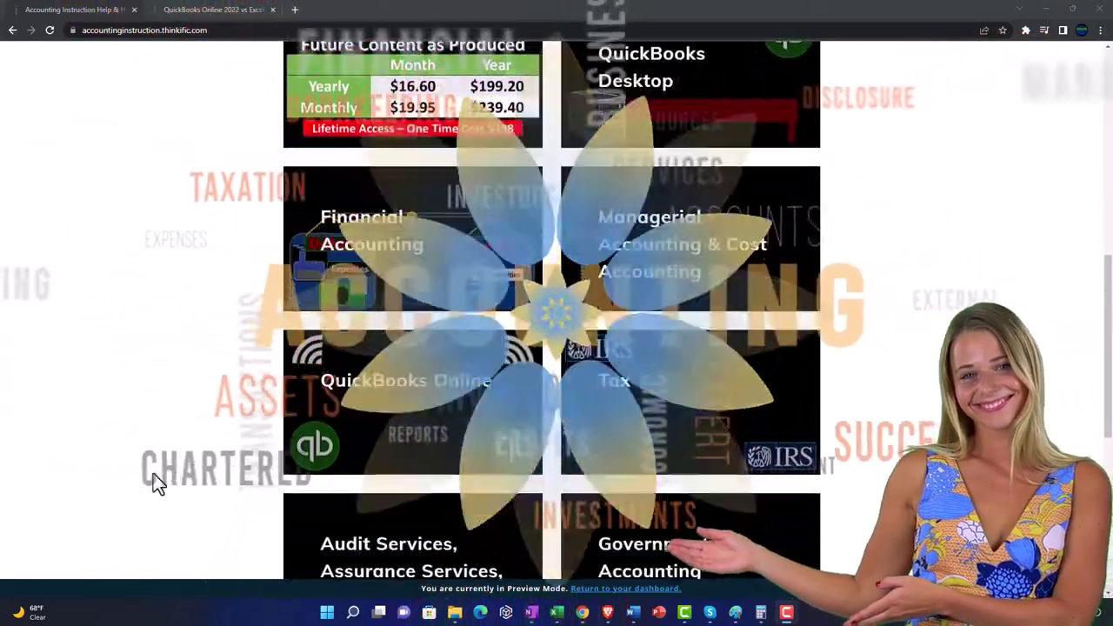
pyautogui.scroll(-1, 154, 475)
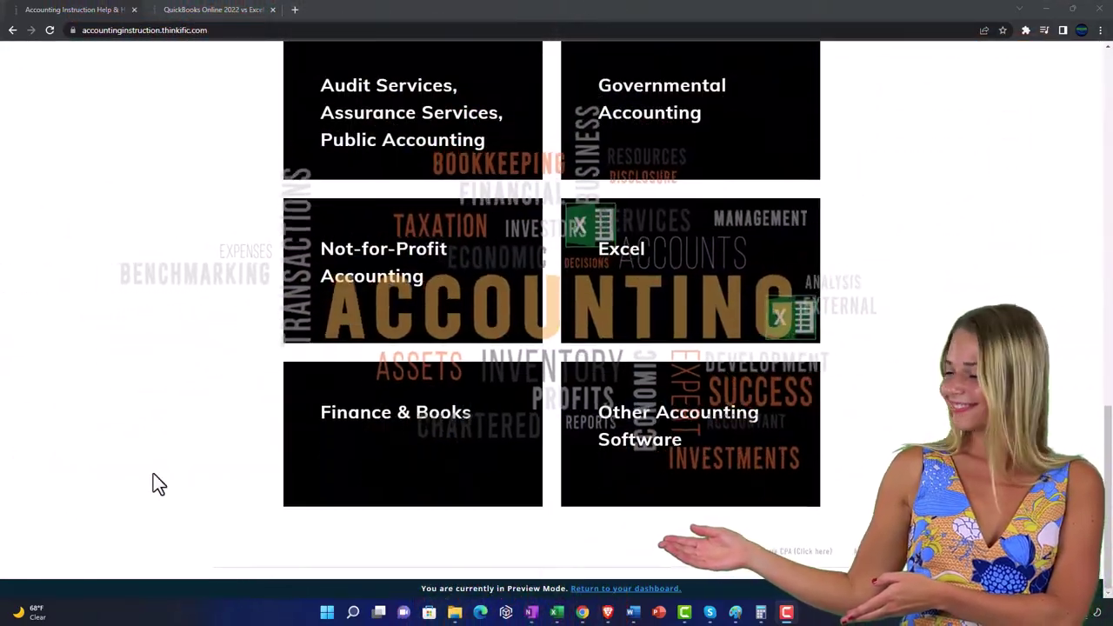
pyautogui.click(199, 9)
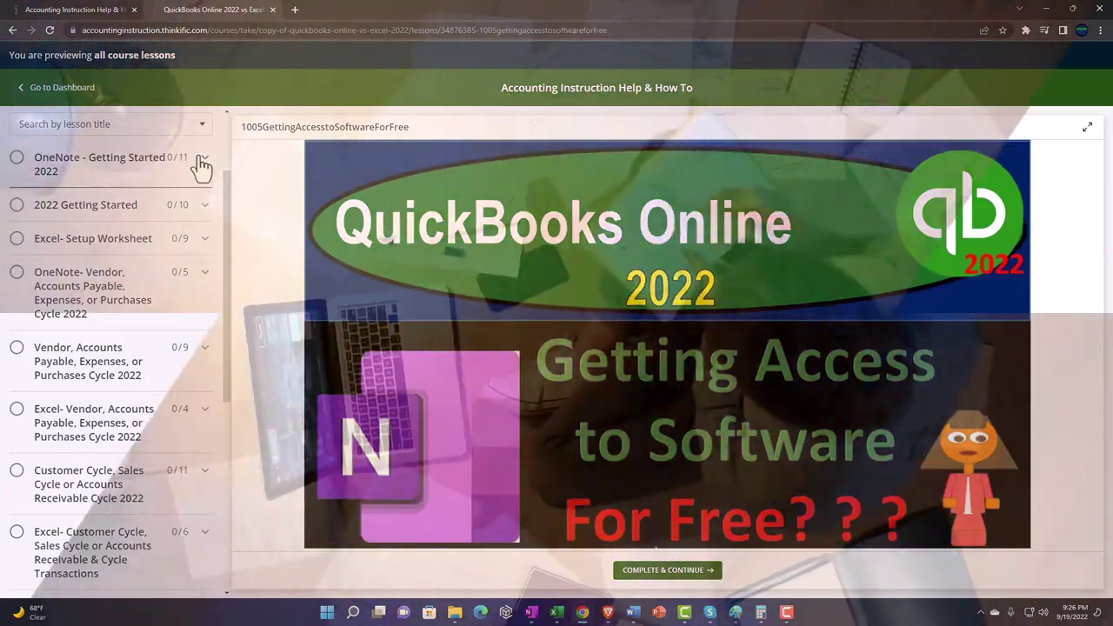
pyautogui.click(202, 165)
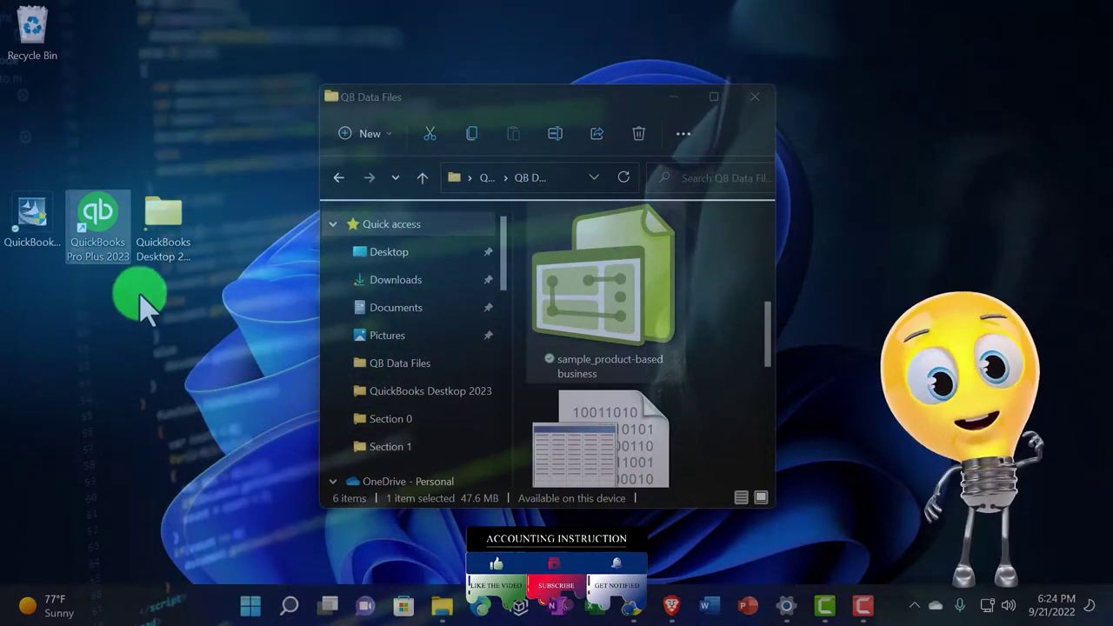
# Launch QuickBooks Pro Plus 2023 and open the company file sample_product-based business.qbw, dismissing the vehicle mileage prompt.
pyautogui.click(628, 301)
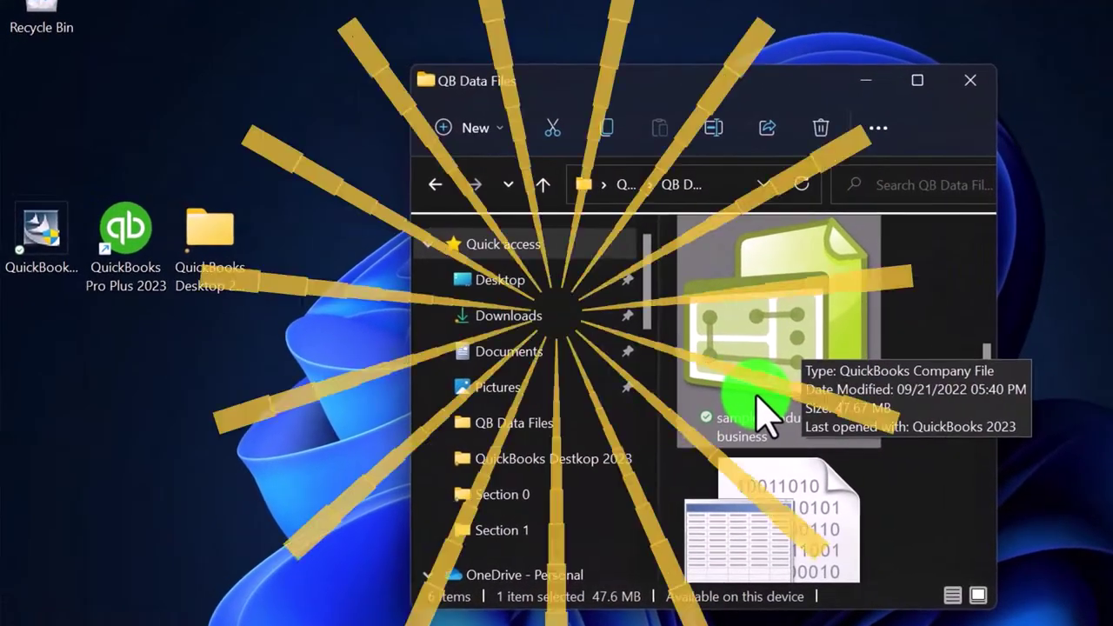
pyautogui.doubleClick(139, 277)
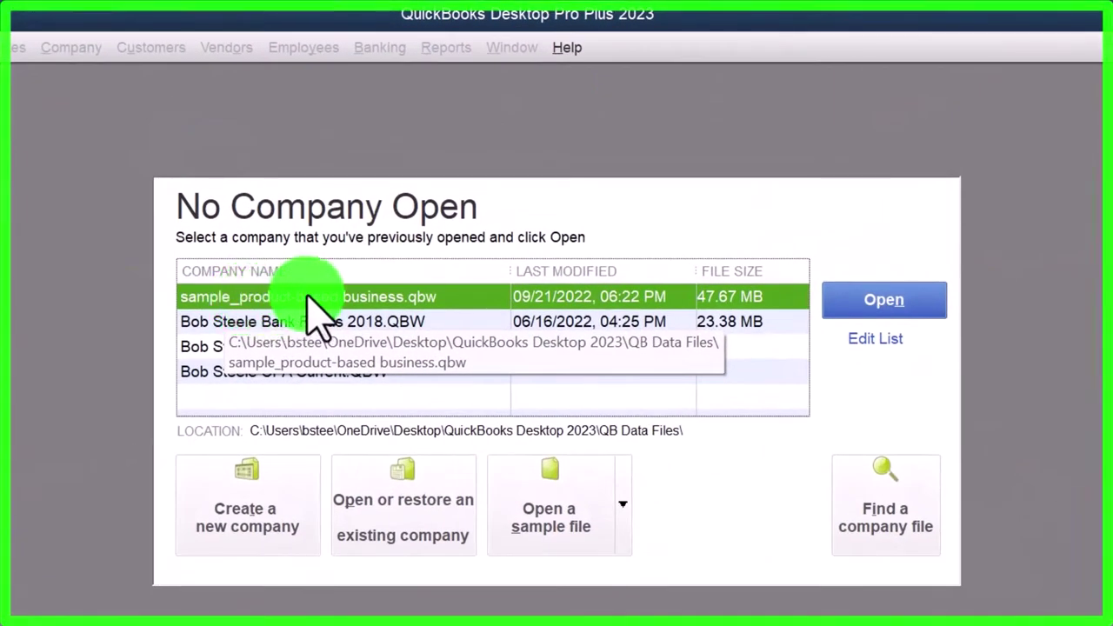
pyautogui.click(870, 309)
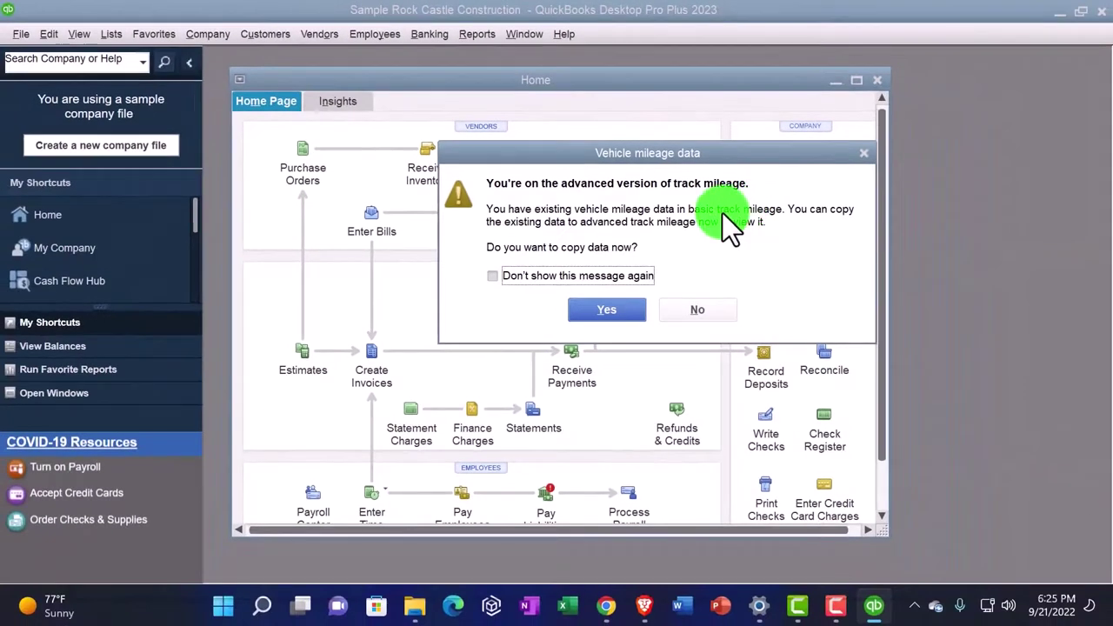
pyautogui.click(864, 152)
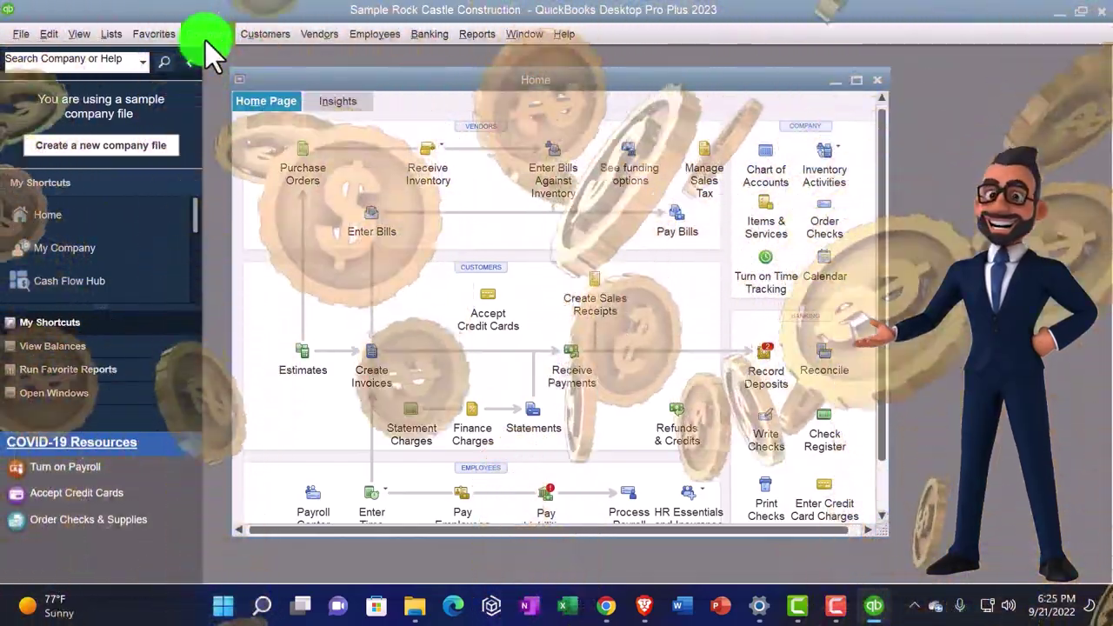
# Bring up the company Home Page and maximize its window.
pyautogui.click(206, 40)
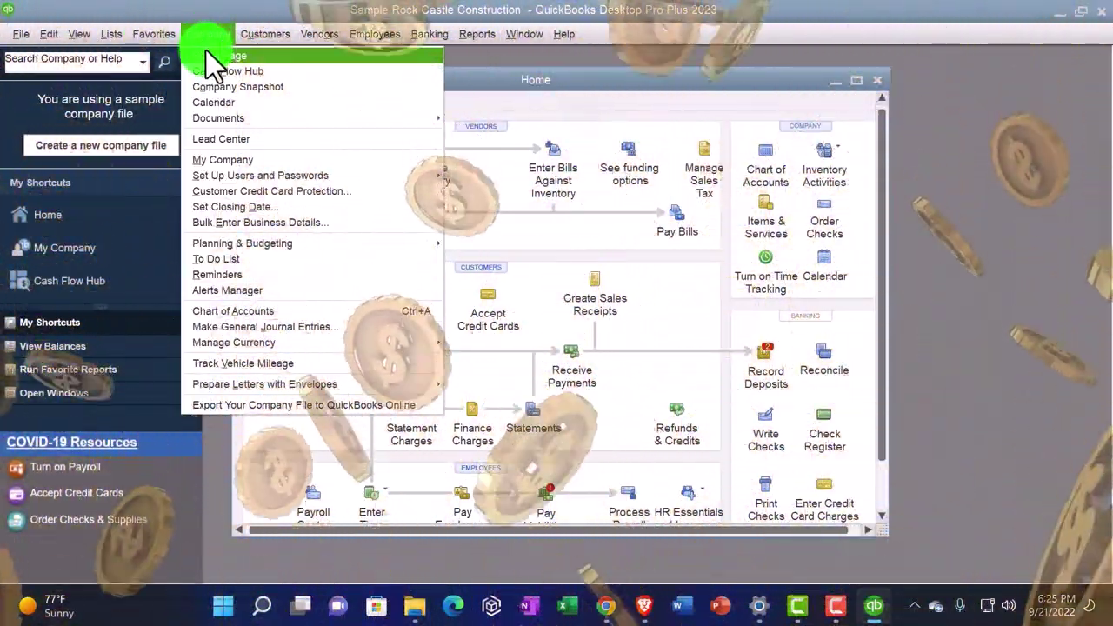
pyautogui.click(206, 51)
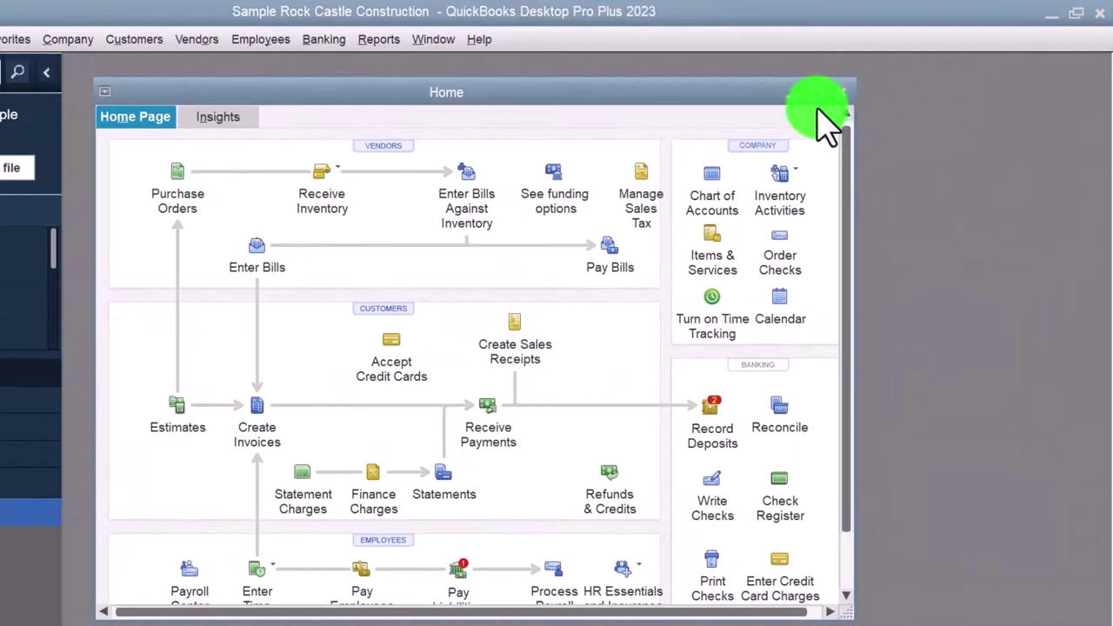
pyautogui.moveTo(822, 106)
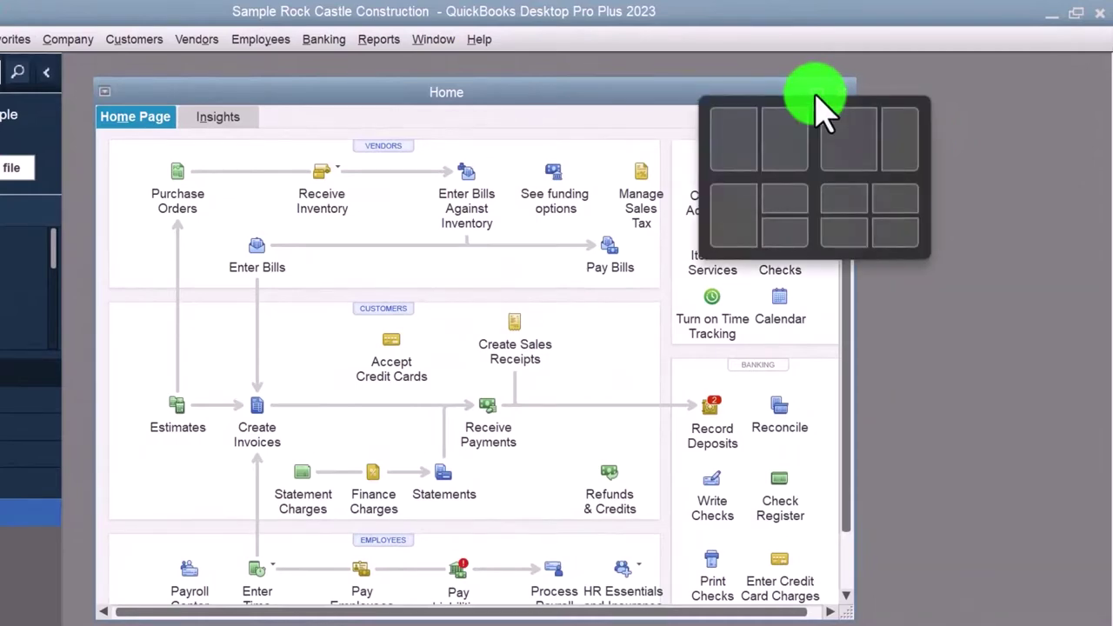
pyautogui.click(818, 87)
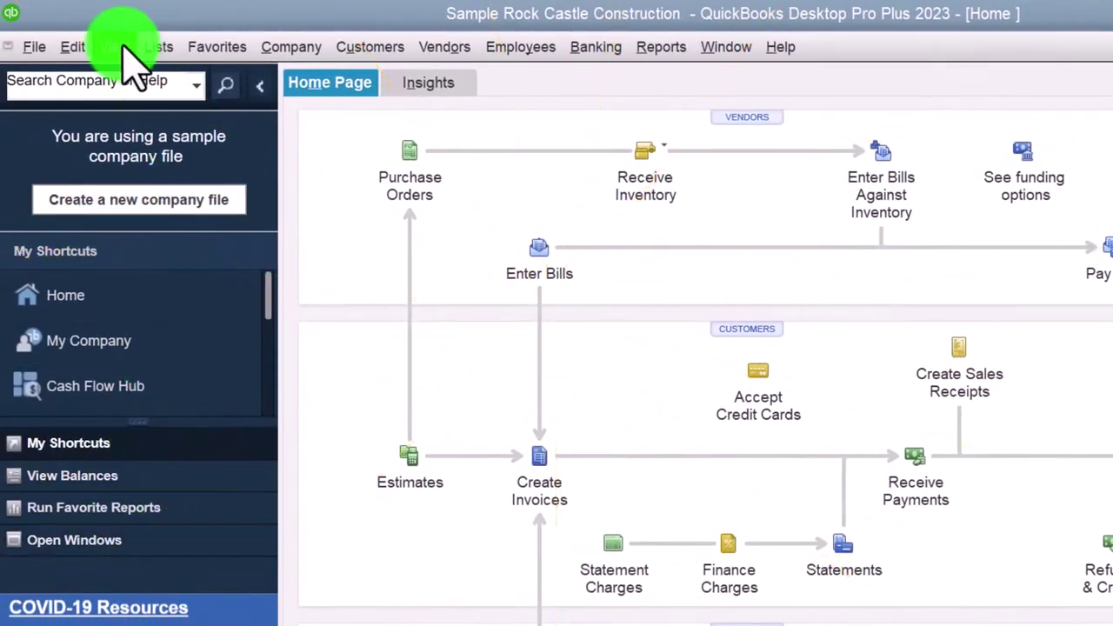
# Show the list of open windows in the left icon bar.
pyautogui.click(115, 47)
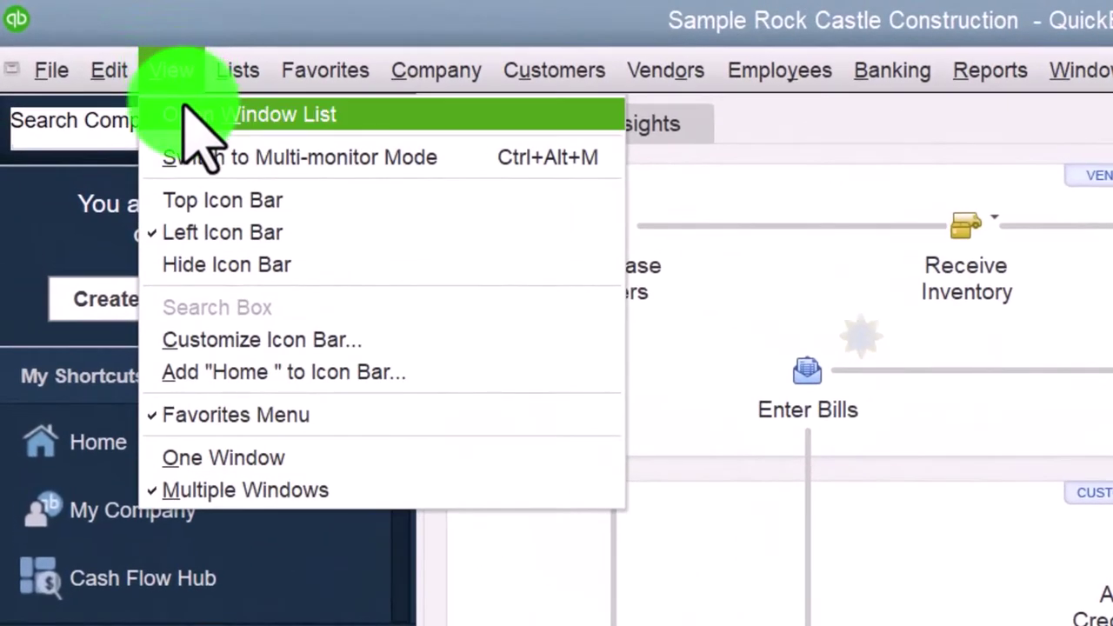
pyautogui.click(183, 108)
pyautogui.click(142, 478)
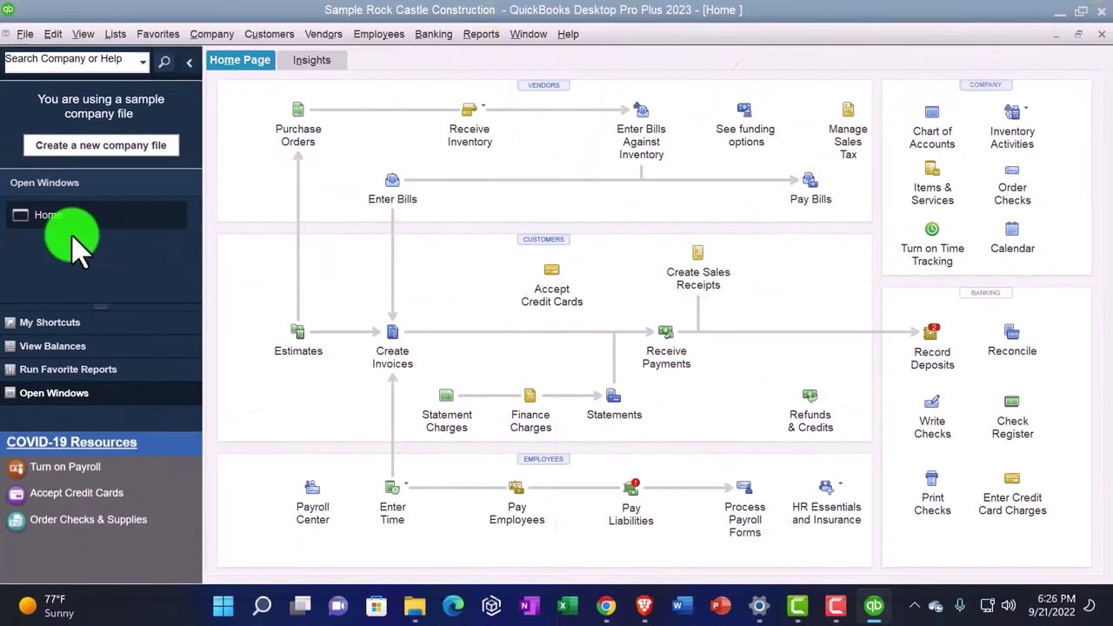
# Run the Profit & Loss Standard report for 01/01/2024 to 12/31/2024.
pyautogui.click(480, 37)
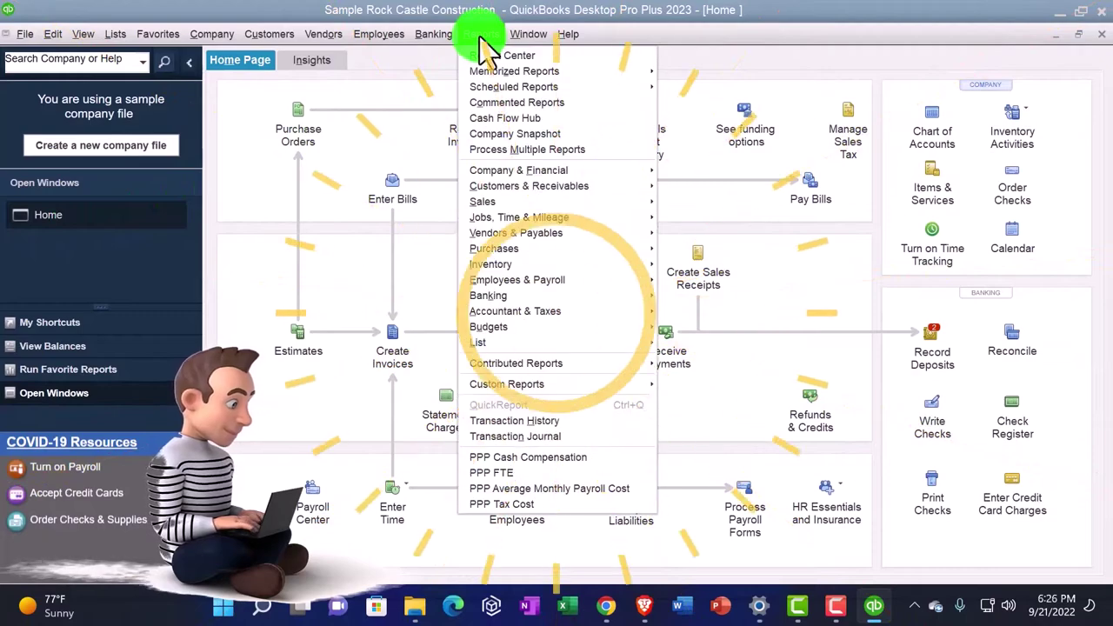
pyautogui.moveTo(522, 170)
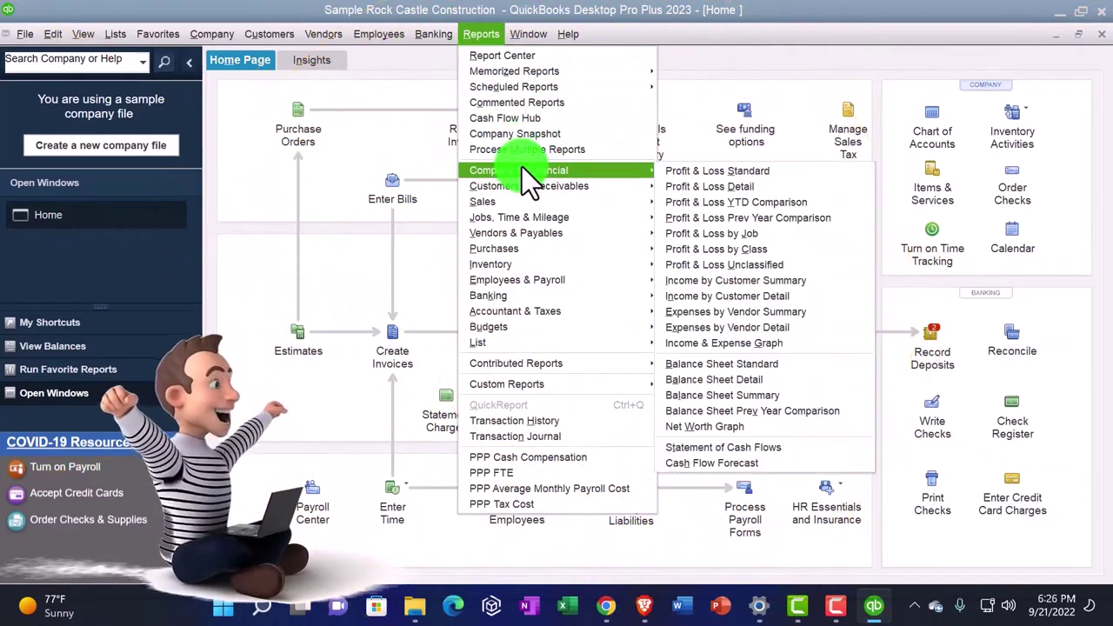
pyautogui.click(683, 168)
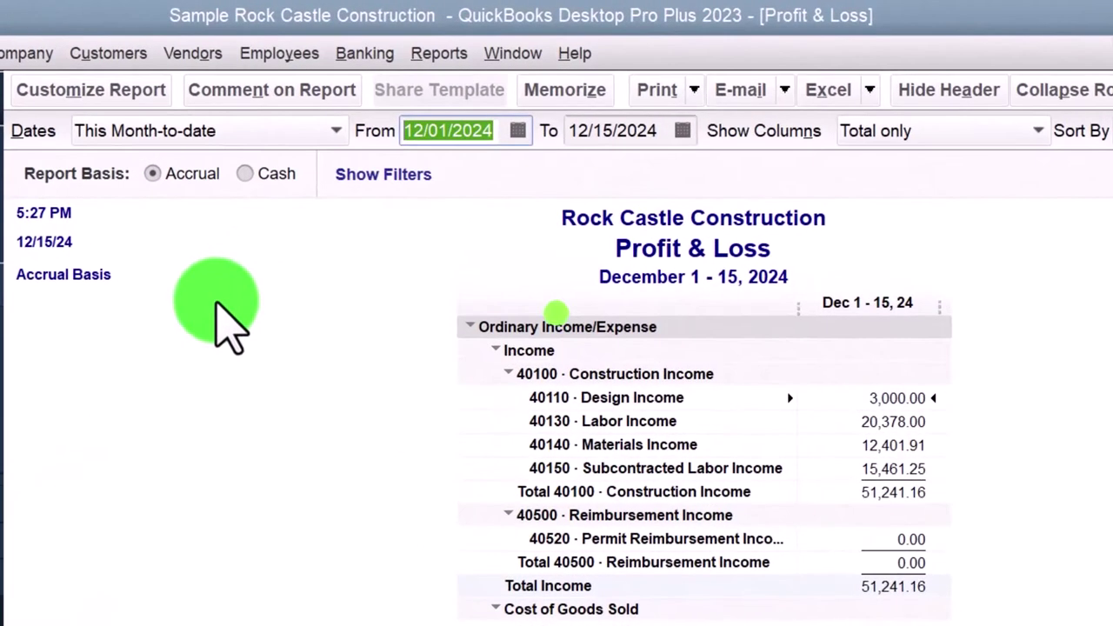
pyautogui.write('01/0')
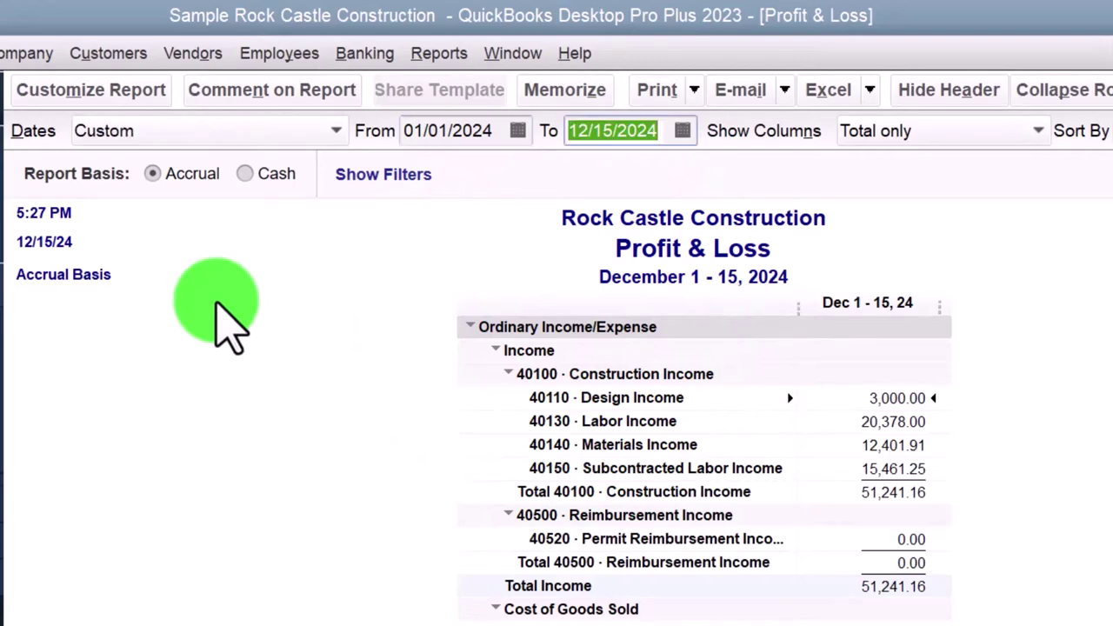
pyautogui.write('1231')
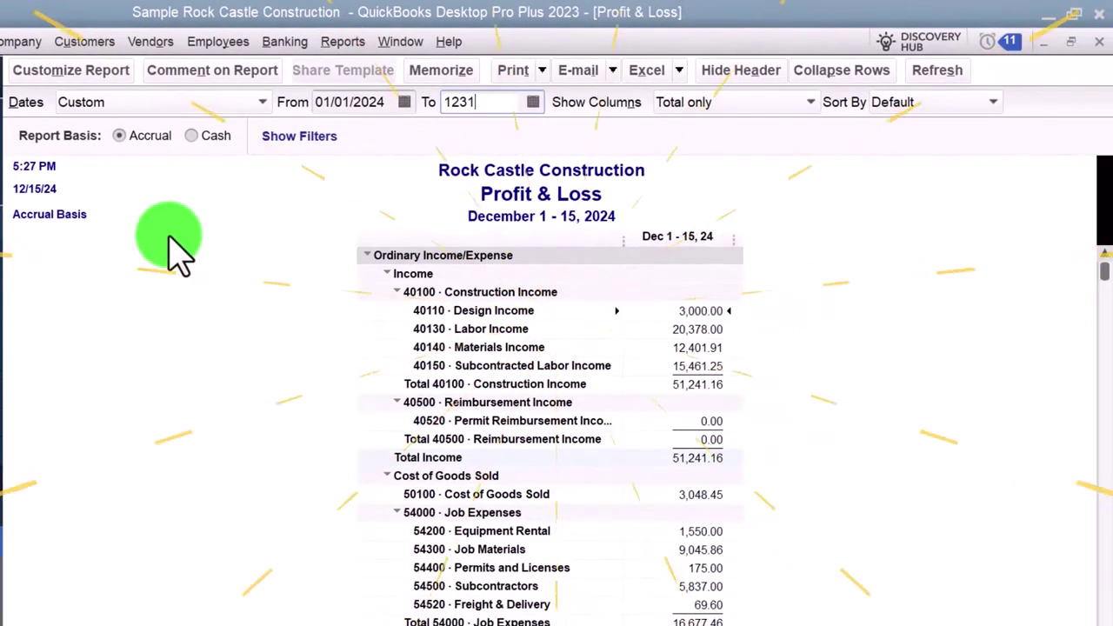
pyautogui.press('Tab')
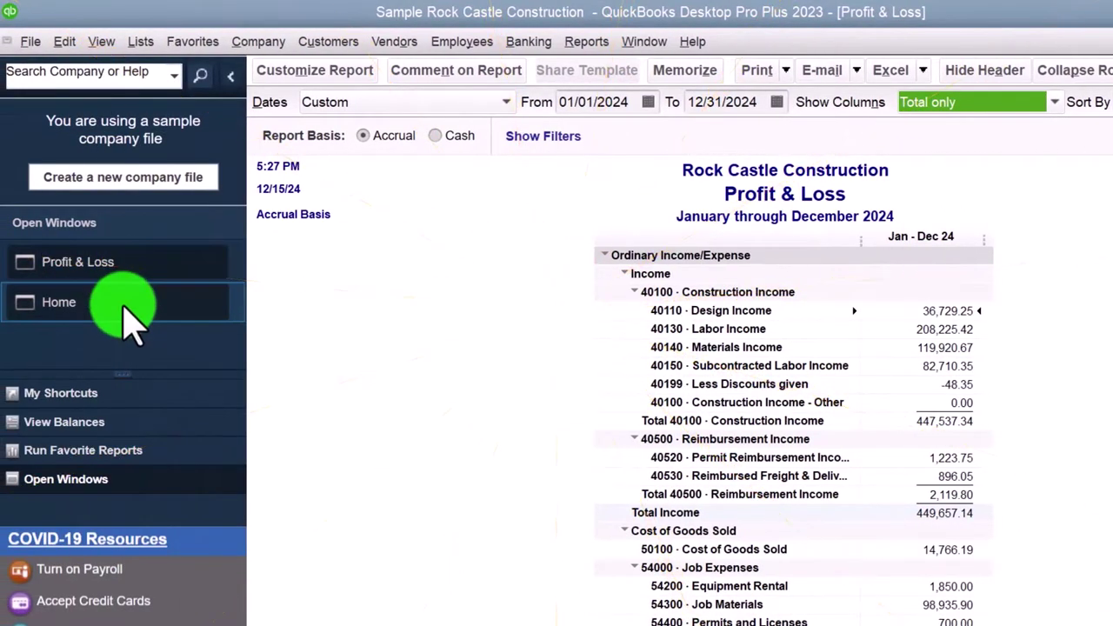
# Run the Balance Sheet Standard report as of 12/31/2024, then return to the Home window.
pyautogui.click(587, 42)
pyautogui.moveTo(632, 214)
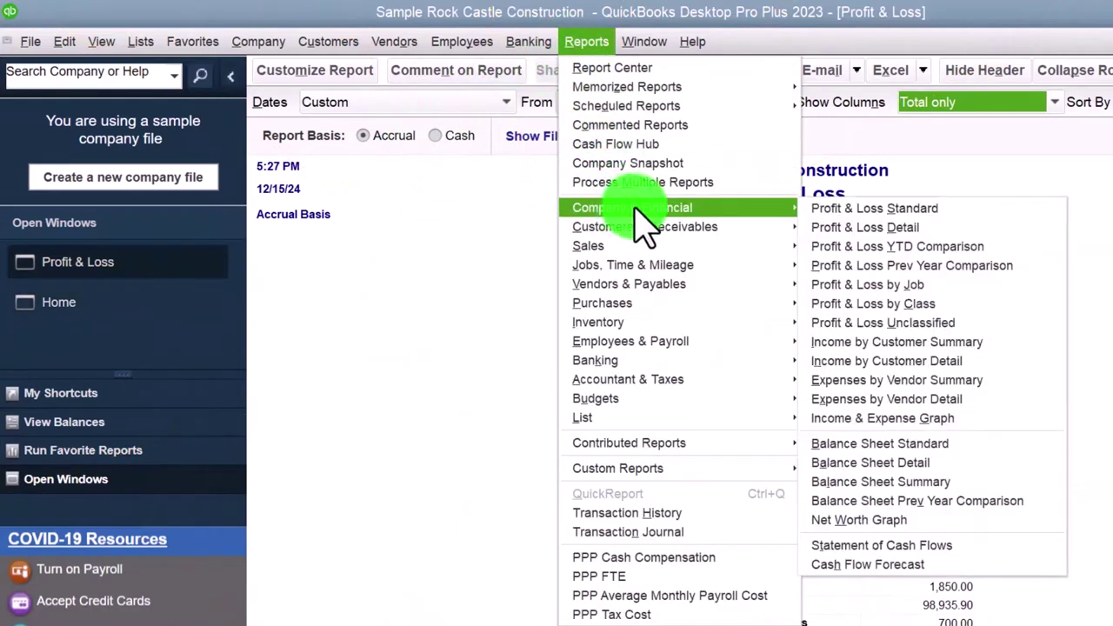
pyautogui.click(882, 444)
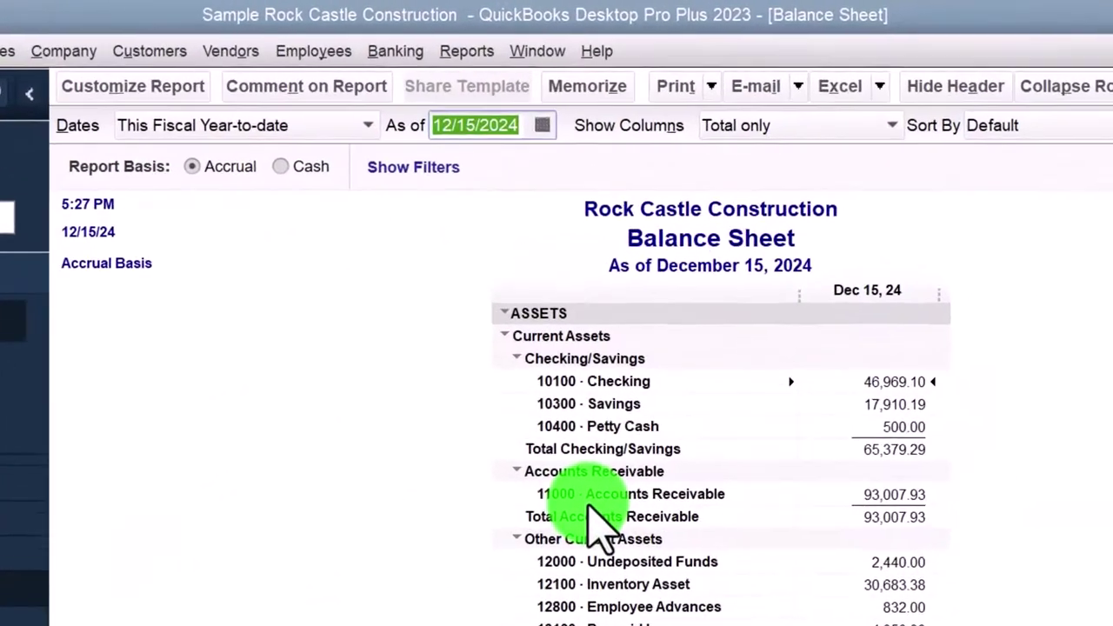
pyautogui.write('123124')
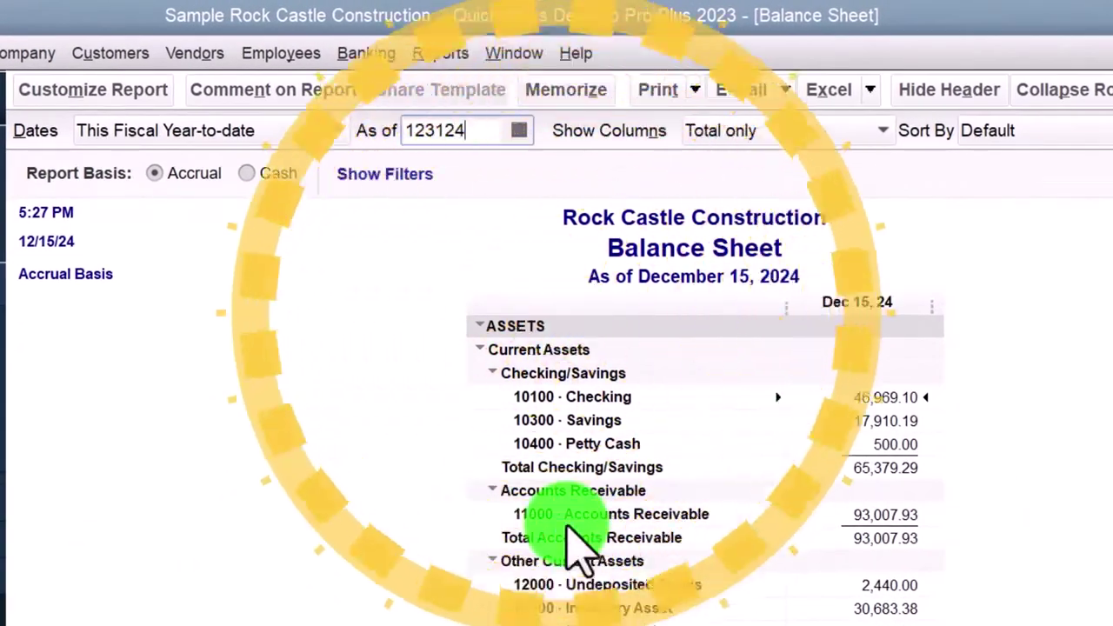
pyautogui.press('Tab')
pyautogui.press('Tab')
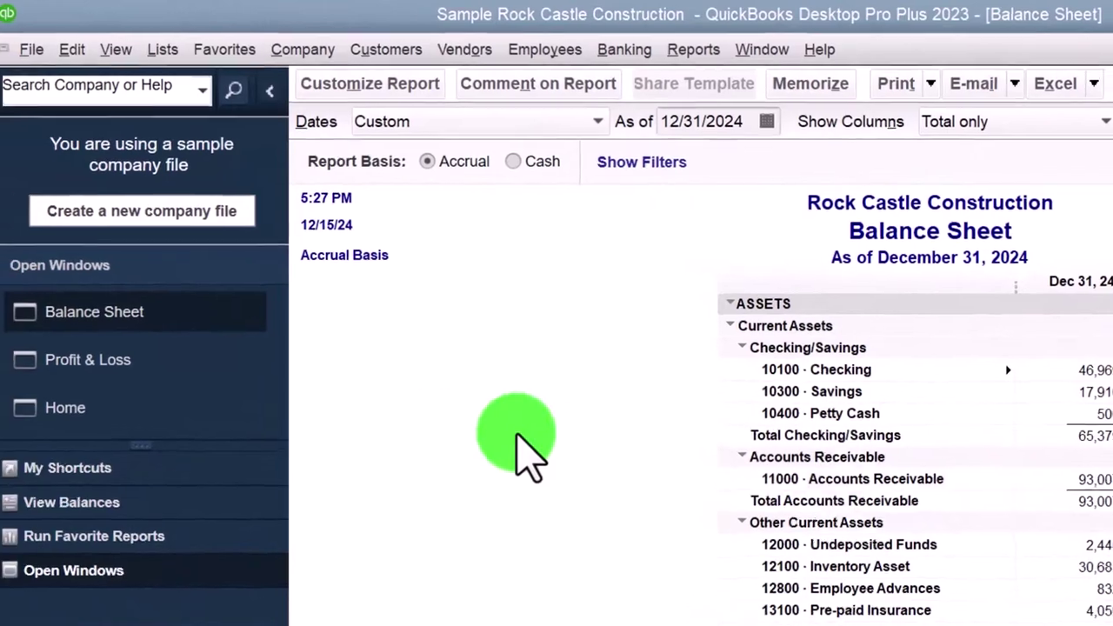
pyautogui.click(205, 414)
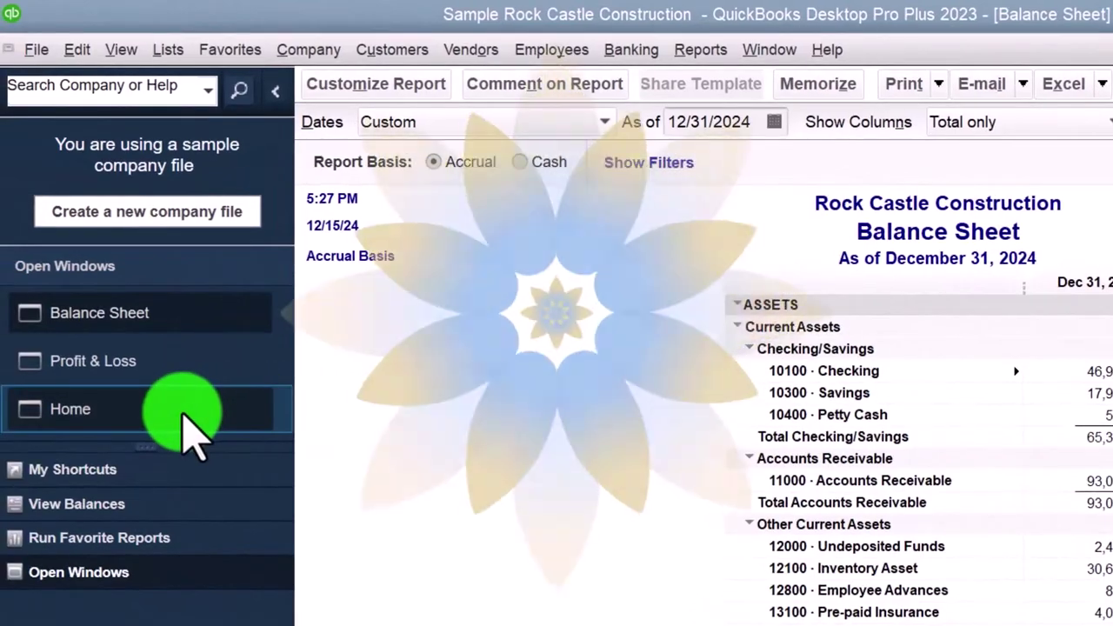
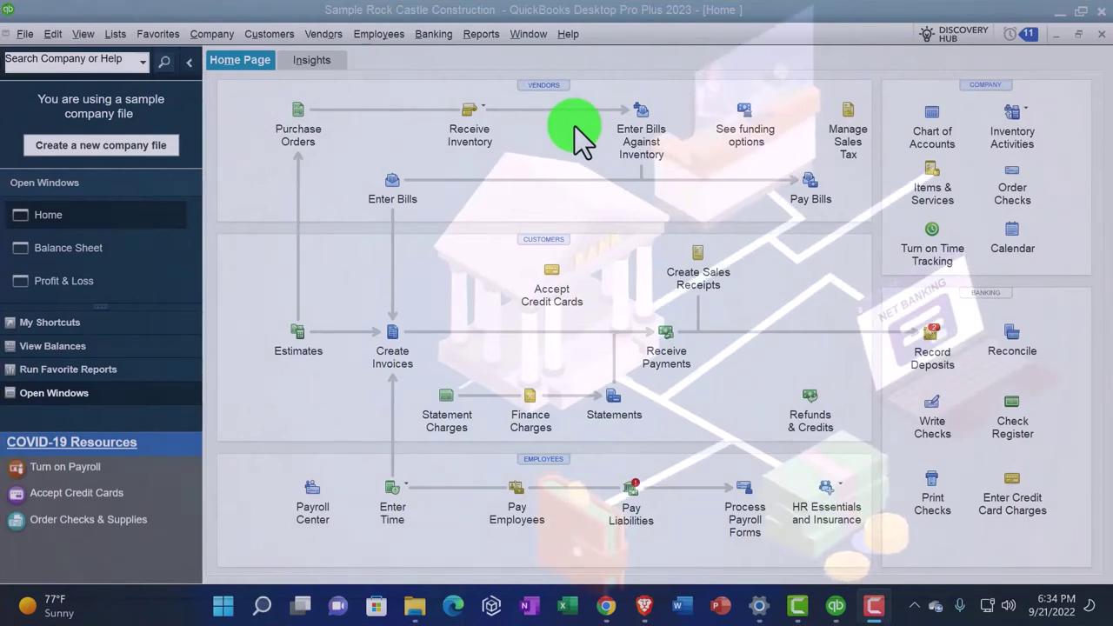
# Open the Bank Feeds Center in a maximized window with the left icon bar collapsed.
pyautogui.click(428, 36)
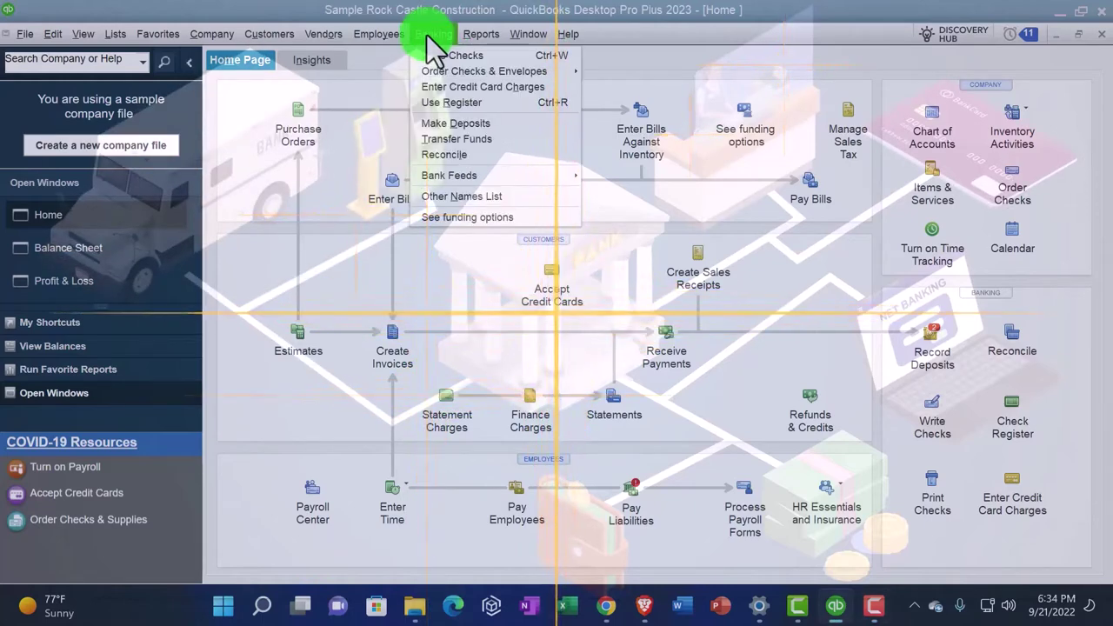
pyautogui.moveTo(463, 172)
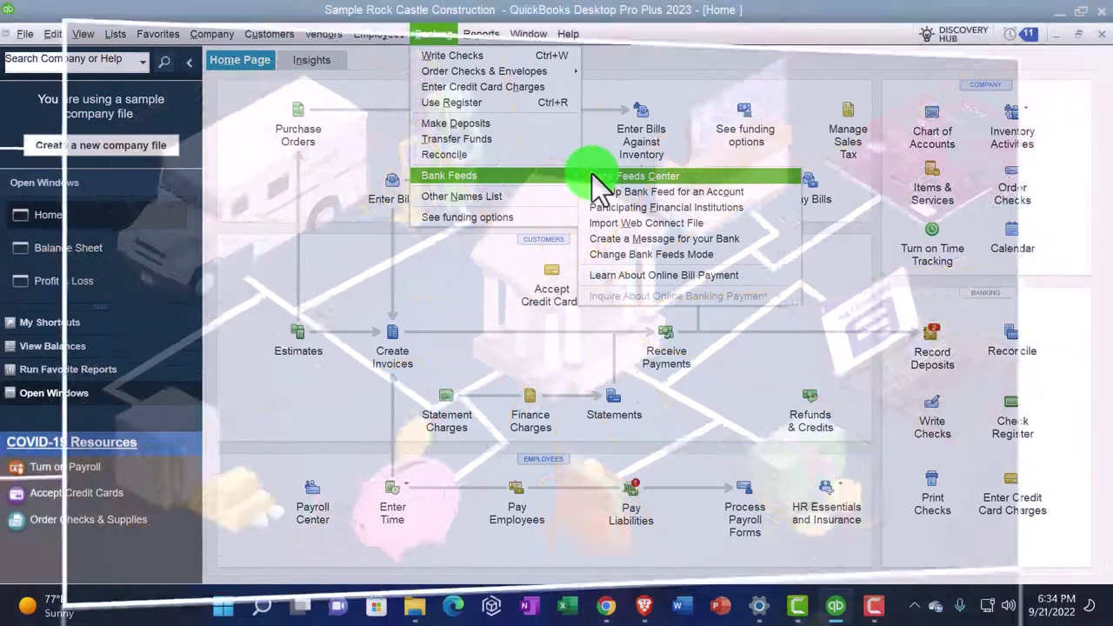
pyautogui.click(592, 174)
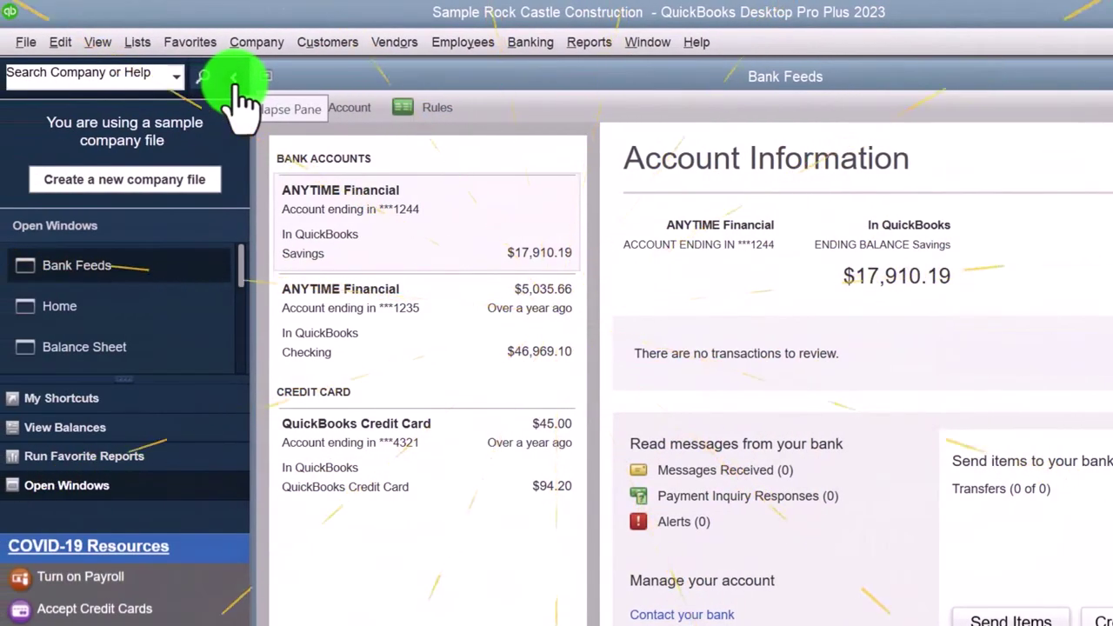
pyautogui.click(234, 85)
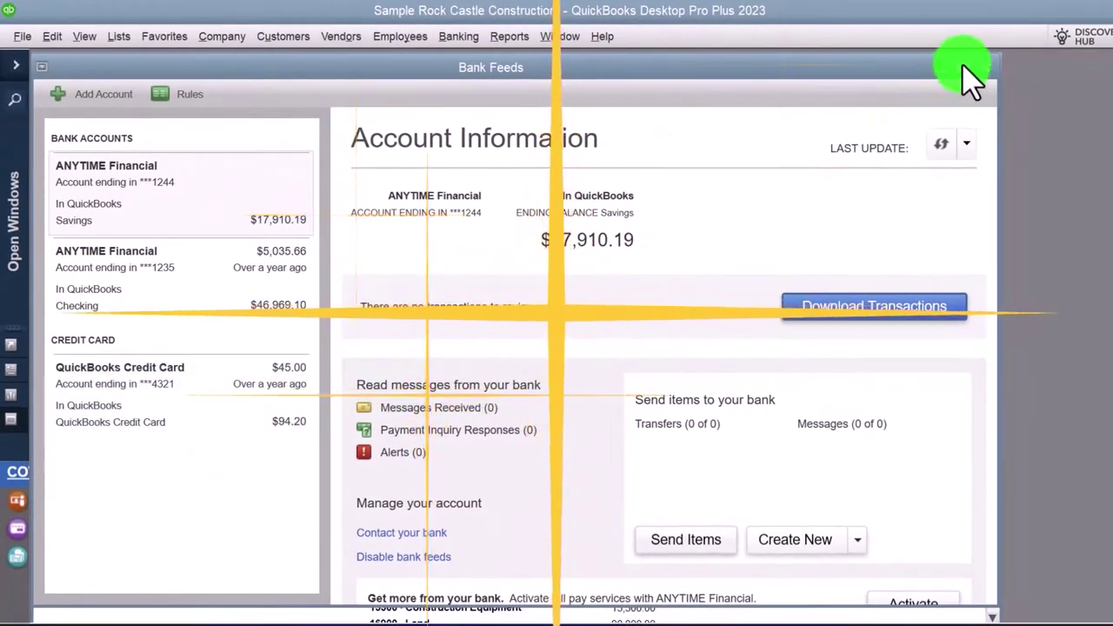
pyautogui.moveTo(964, 65)
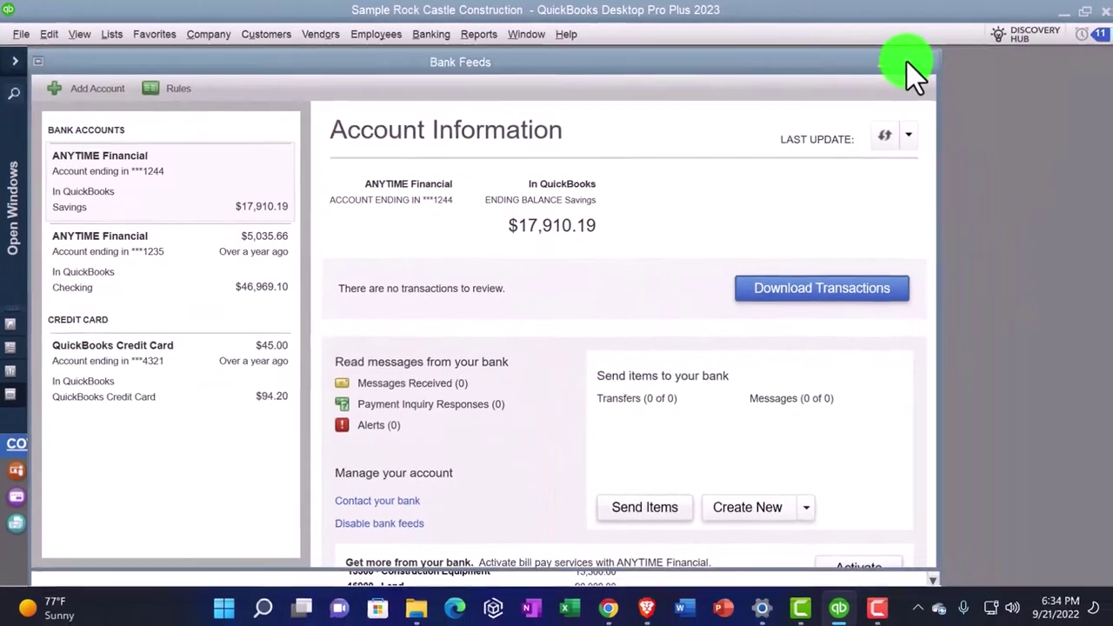
pyautogui.click(964, 66)
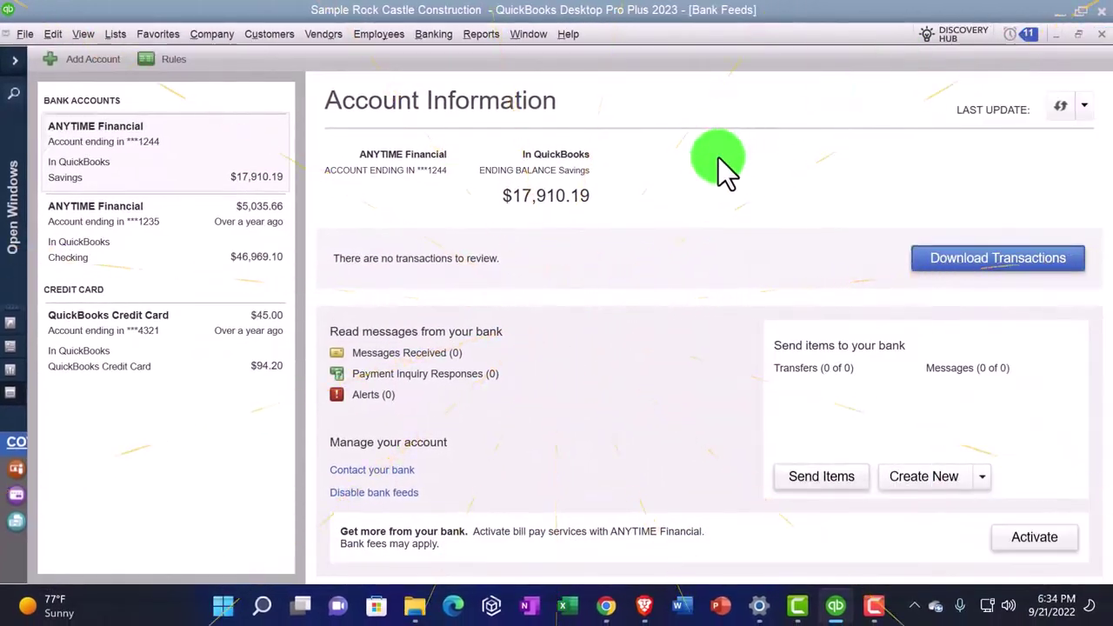
# View the downloaded bank feed transactions of the ANYTIME Financial checking account in a maximized Transactions List.
pyautogui.click(158, 236)
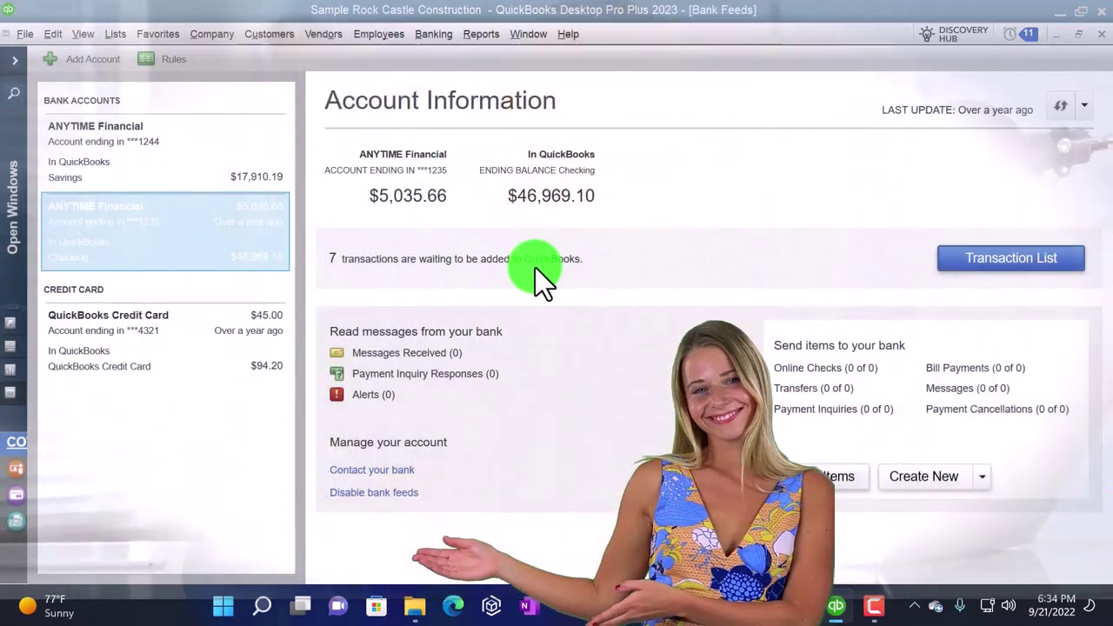
pyautogui.click(968, 260)
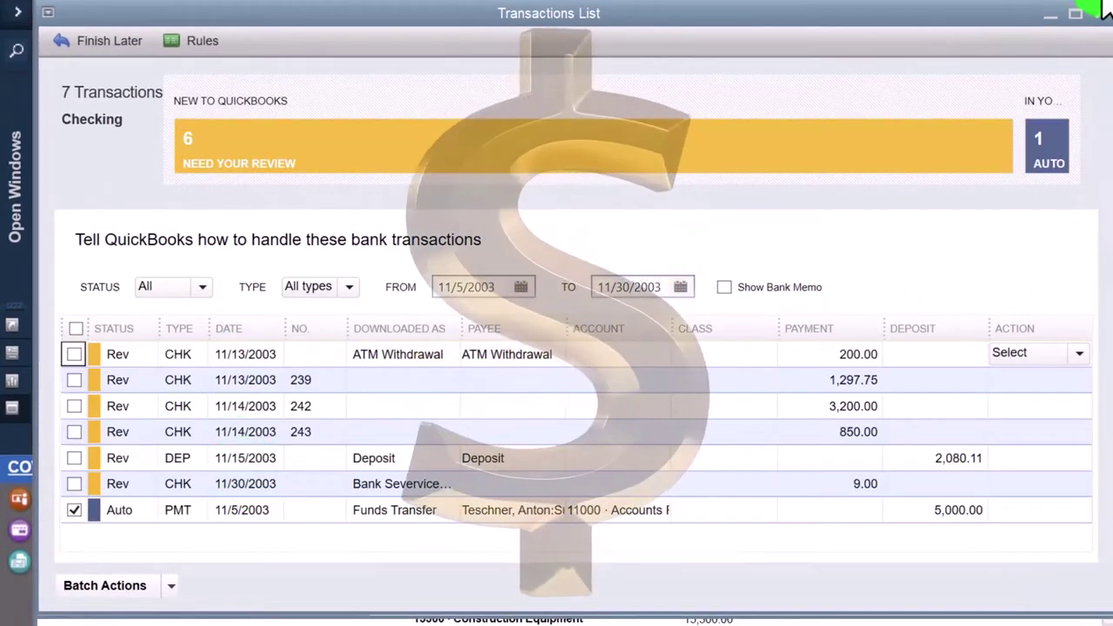
pyautogui.click(1079, 19)
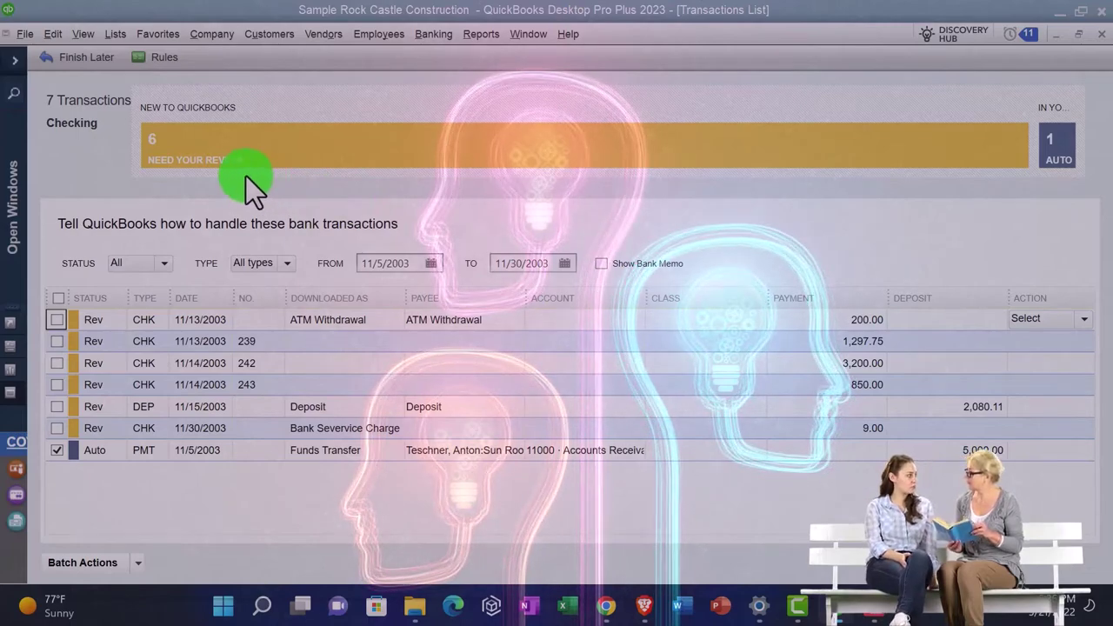
# Return to the Home window and collapse the left icon bar again.
pyautogui.click(15, 62)
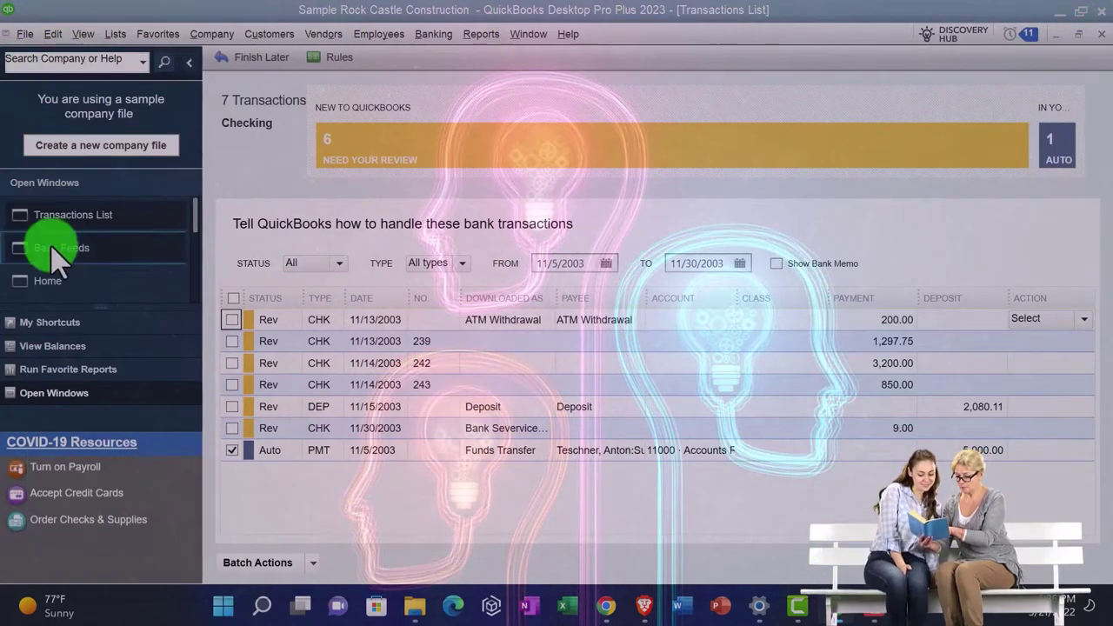
pyautogui.click(54, 281)
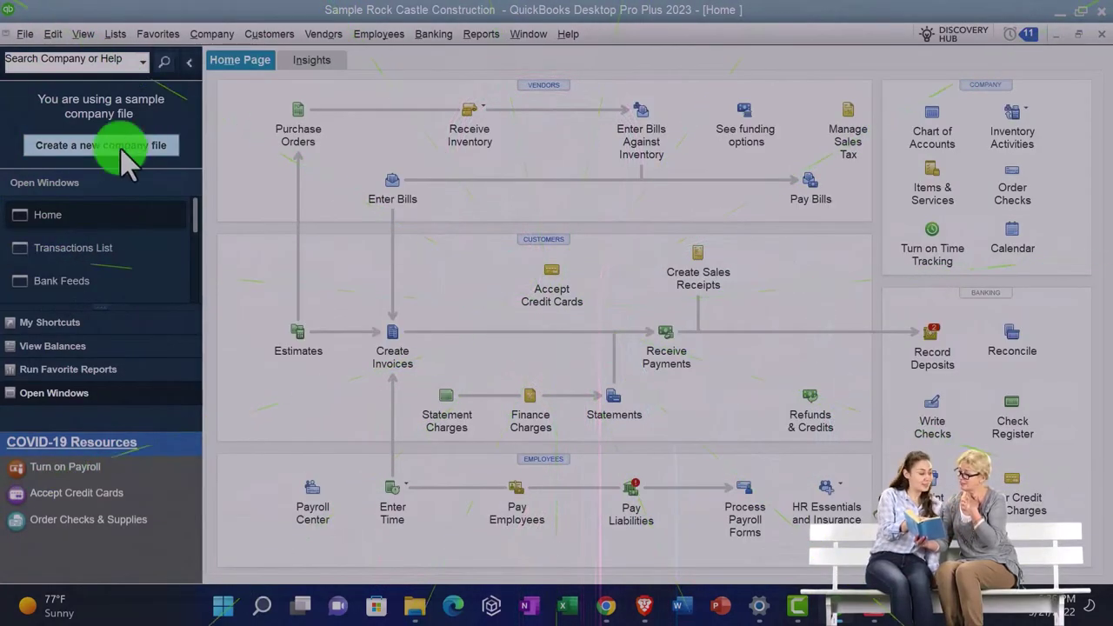
pyautogui.click(184, 65)
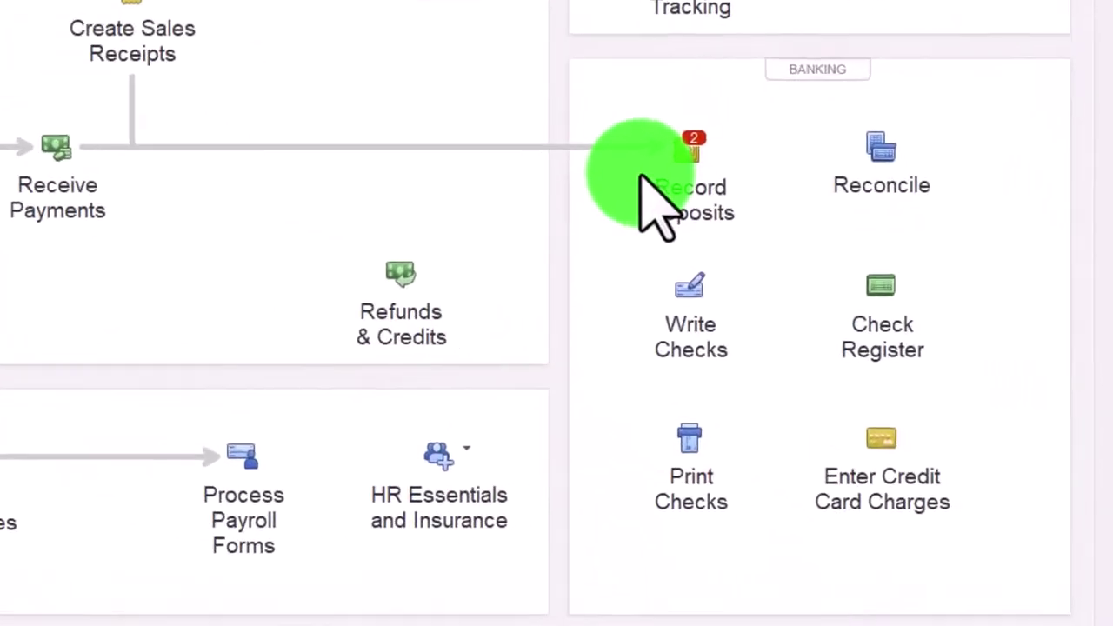
# Open the check register from the Home page's banking section.
pyautogui.click(876, 346)
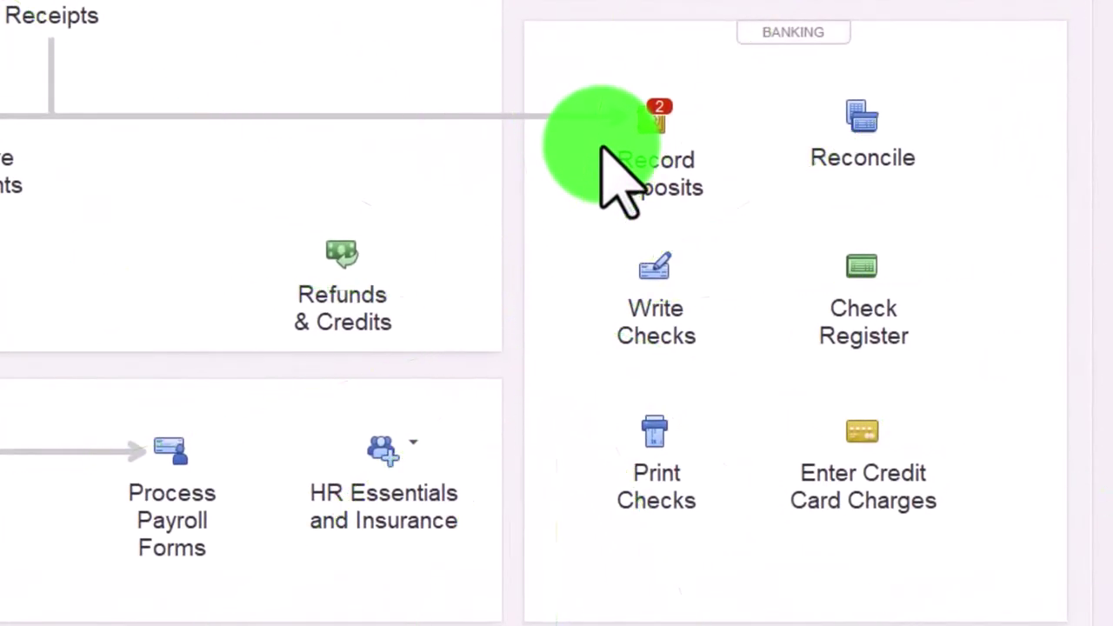